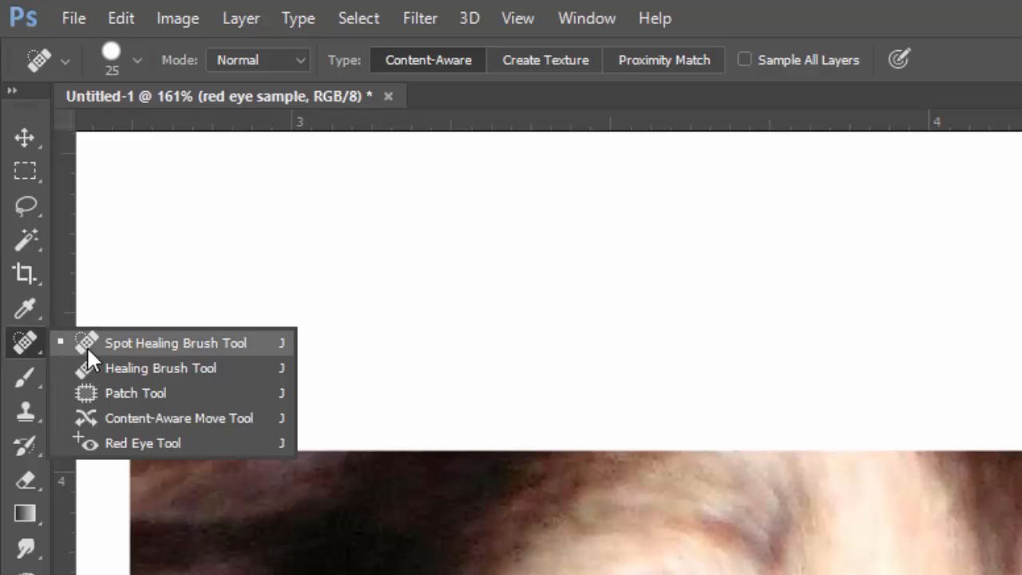
Set the Red Eye tool to 10% pupil size and 1% darken amount
left_click(135, 444)
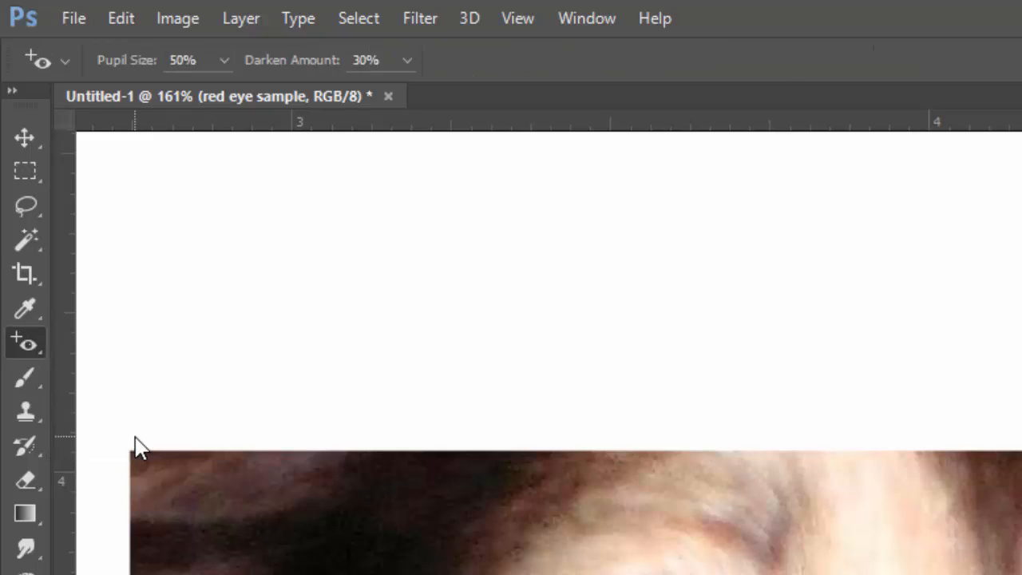
left_click(173, 60)
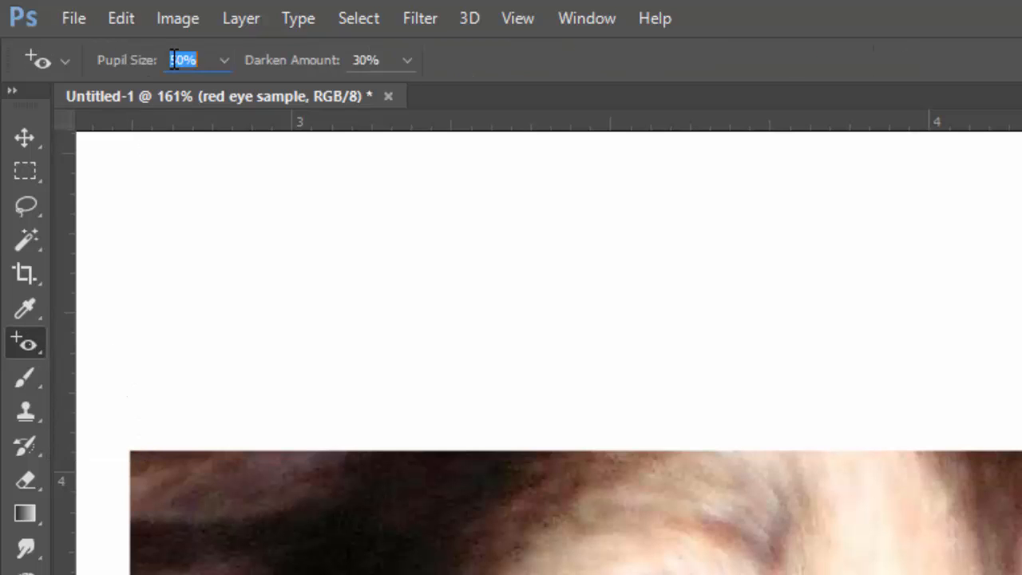
type("10")
left_click(373, 59)
type("1")
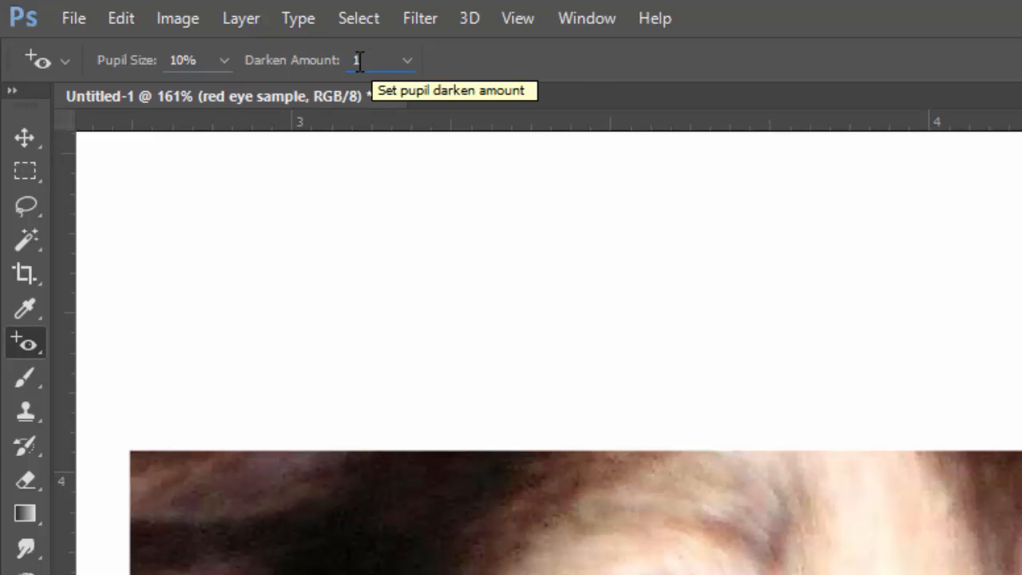
key("Return")
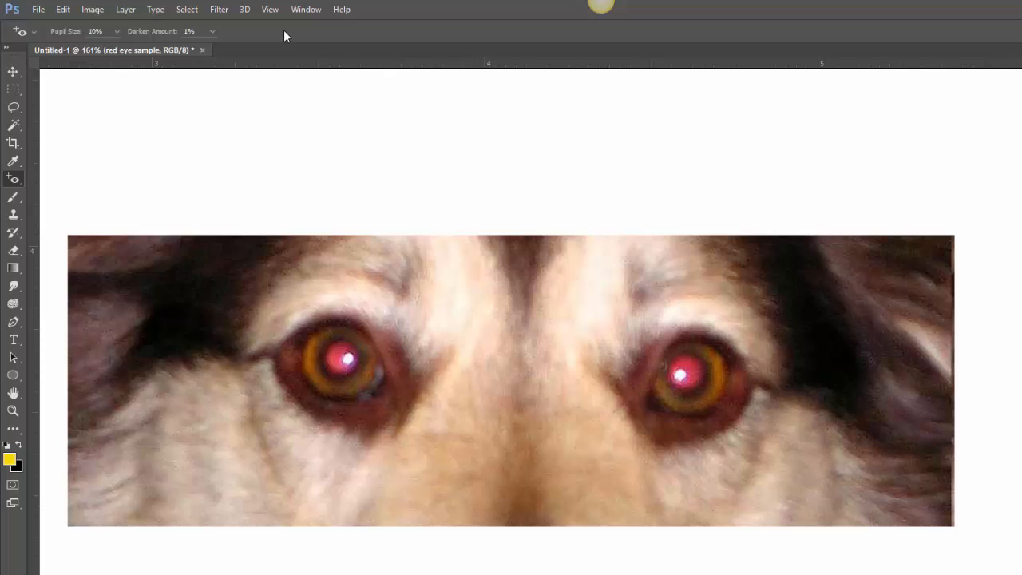
Remove the red glow from the dog's left eye and view the image at 100%
left_click(342, 361)
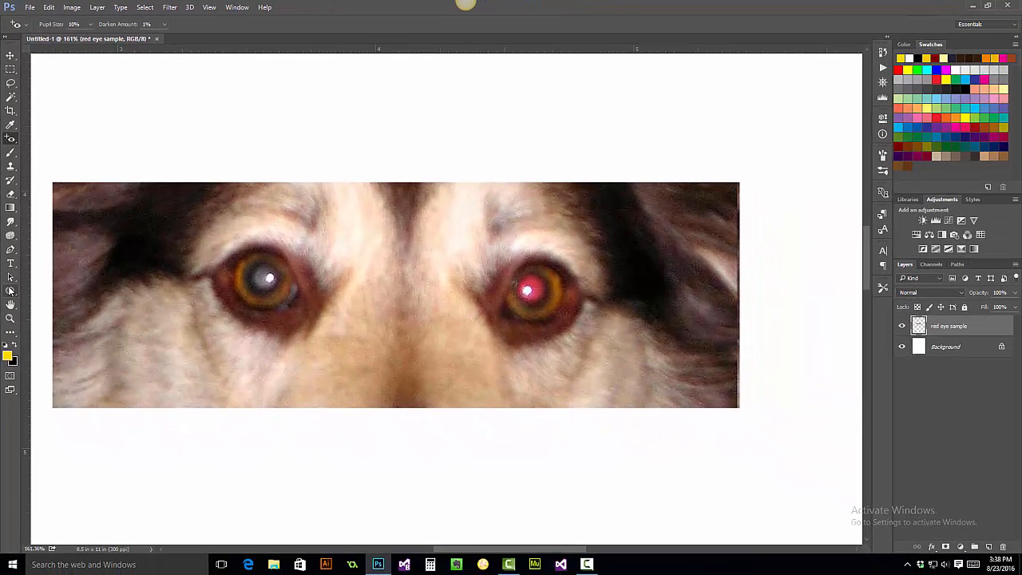
left_click(10, 318)
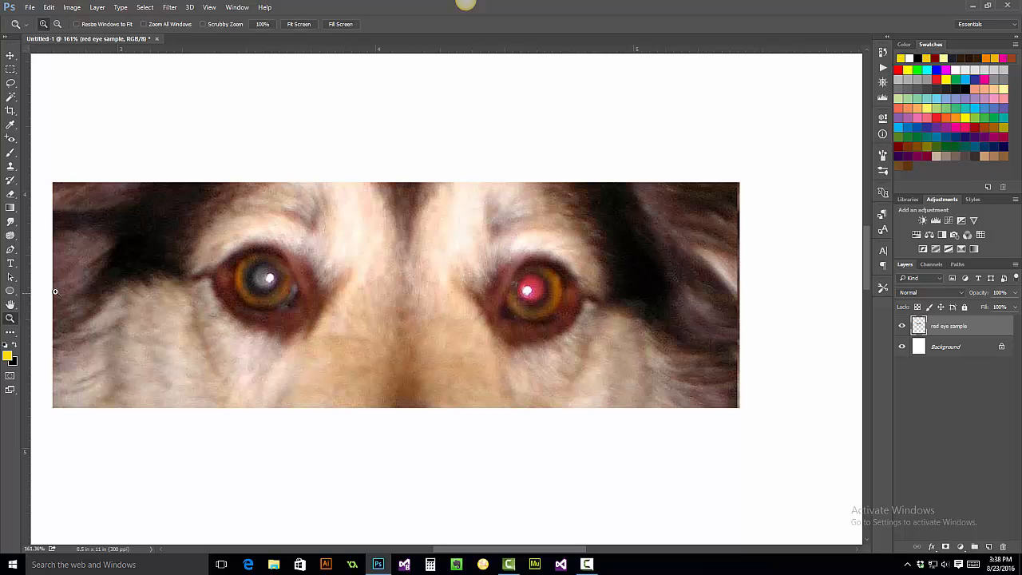
left_click(261, 24)
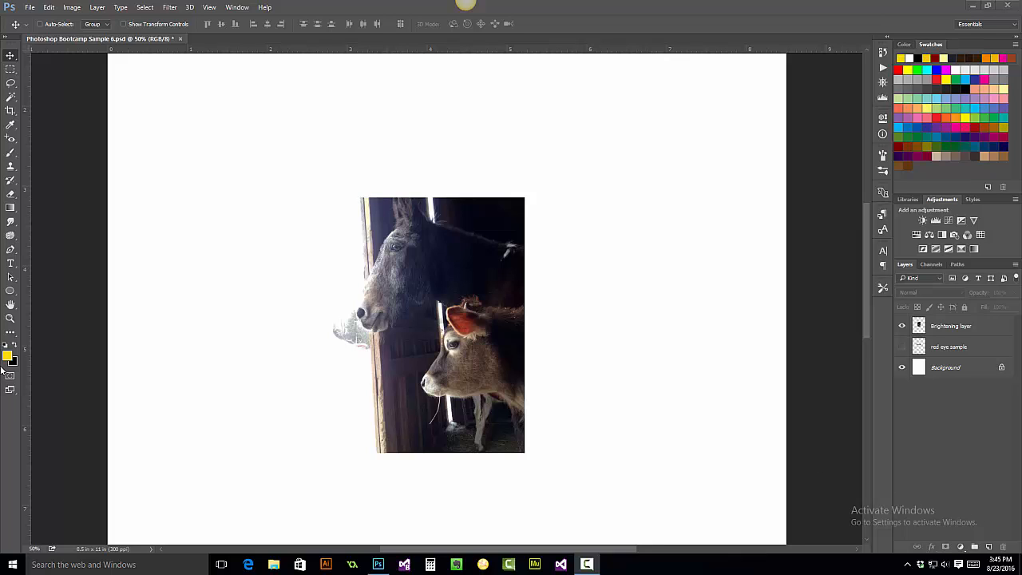
Zoom in on the horse-and-calf photo and add a Curves adjustment layer above Brightening
left_click(11, 320)
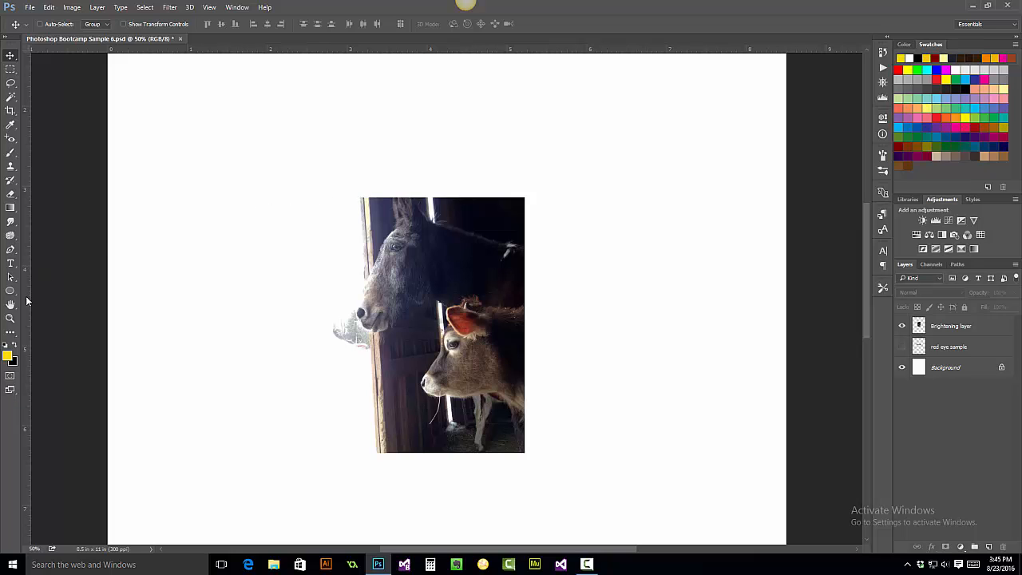
left_click(10, 318)
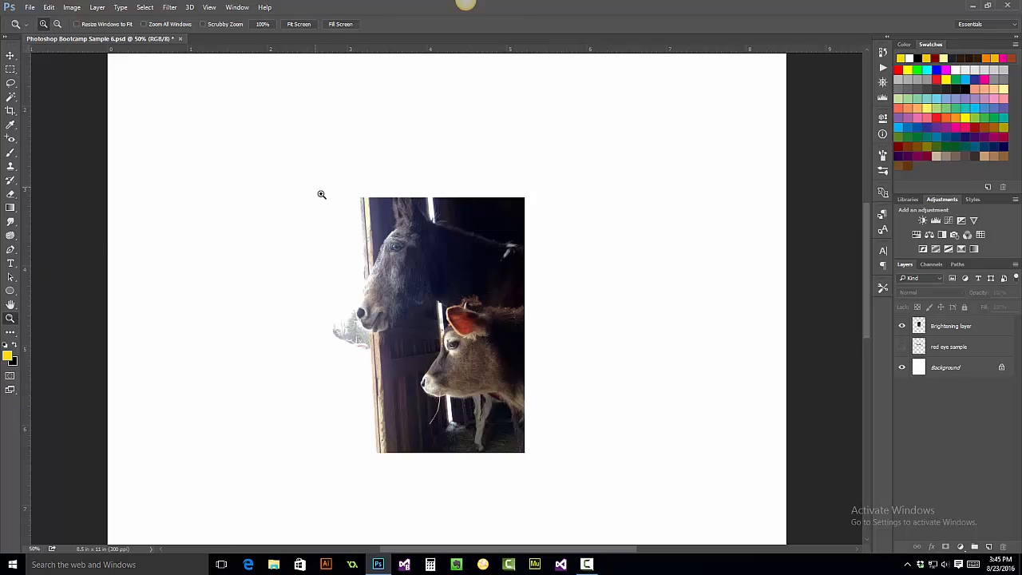
left_click_drag(315, 187, 549, 460)
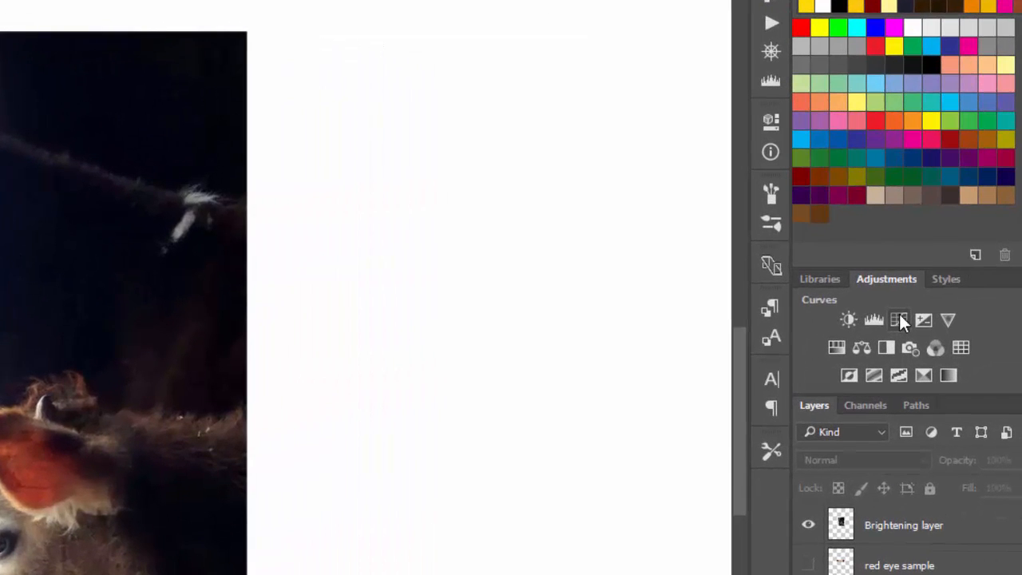
left_click(948, 220)
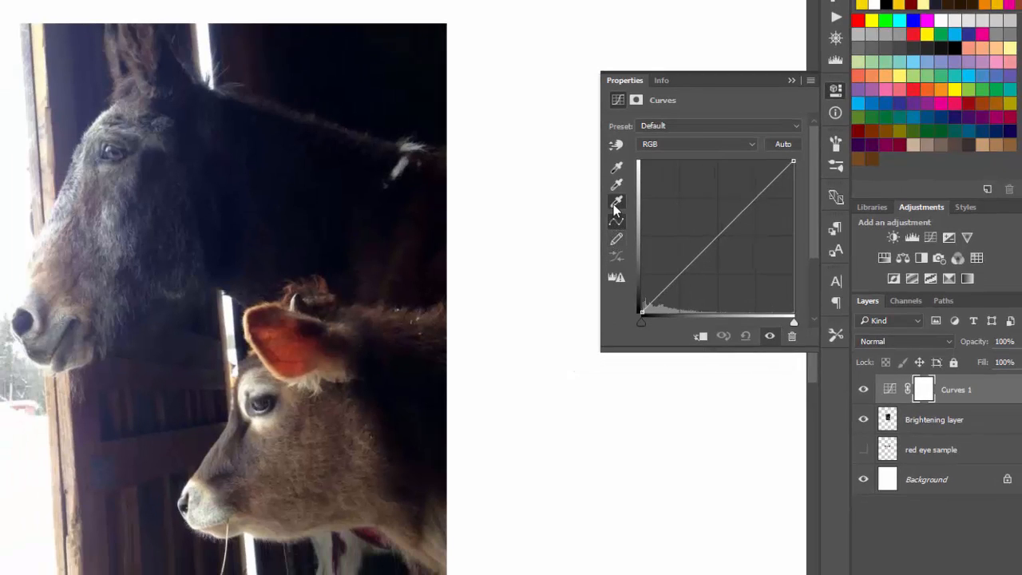
Try a white point from the bright window, Auto, and the Lighter (RGB) preset on the curve
left_click(616, 204)
left_click(207, 57)
left_click(785, 144)
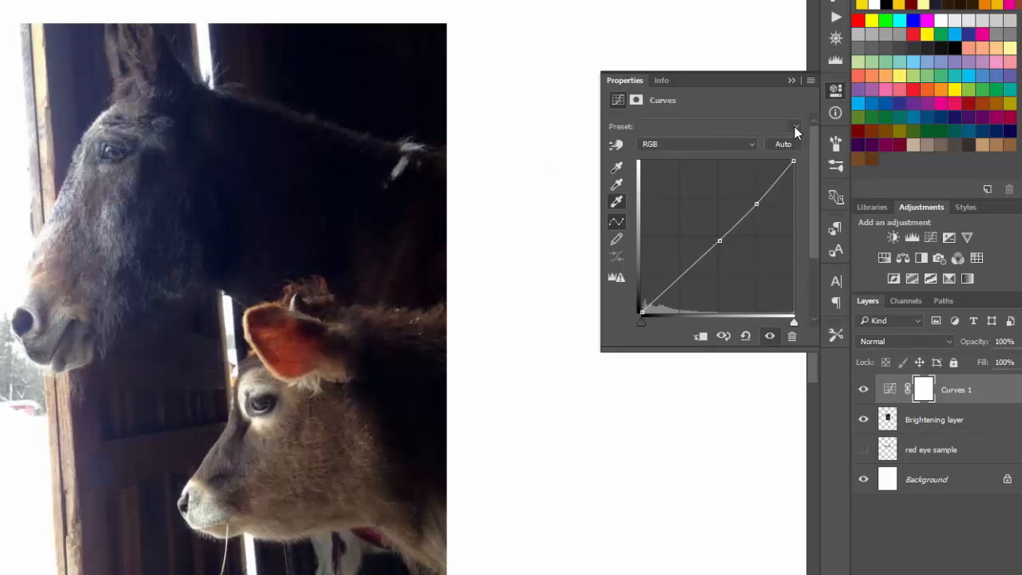
left_click(794, 126)
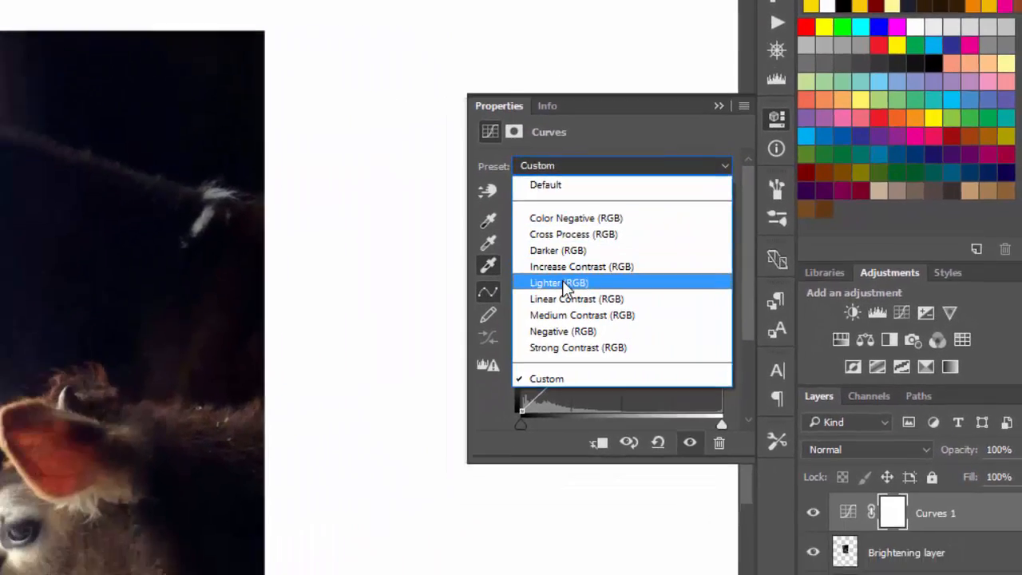
left_click(560, 282)
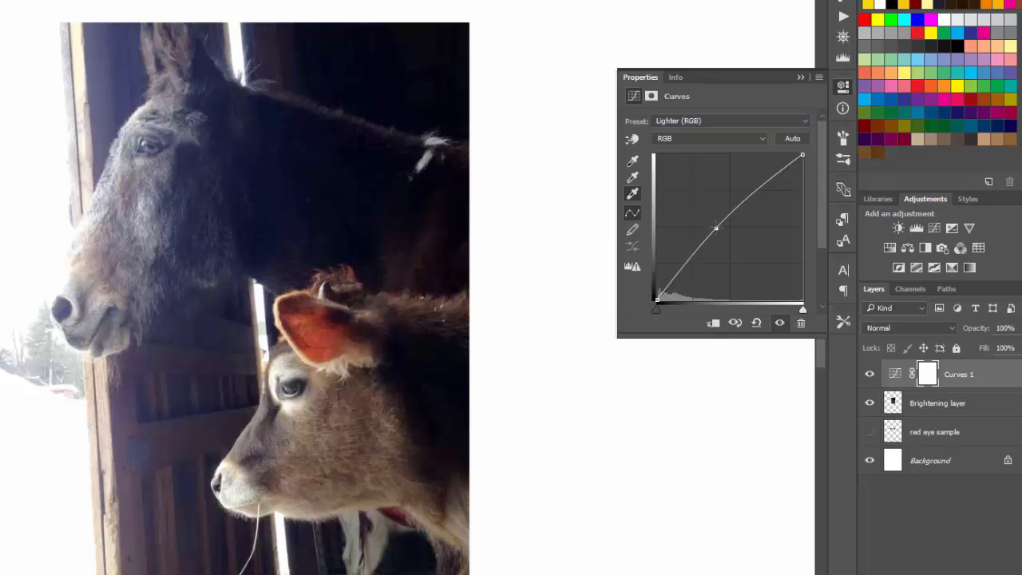
mouse_move(717, 228)
left_mouse_down()
mouse_move(697, 210)
mouse_move(741, 250)
mouse_move(723, 228)
left_mouse_up()
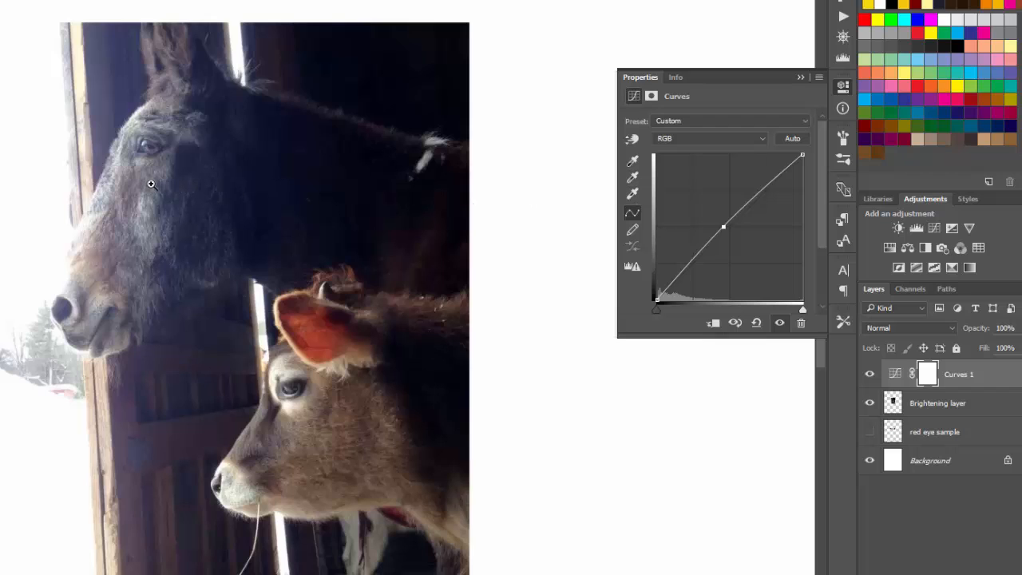
Set the gray point from the horse's face and the black point from its dark neck
scroll(153, 184, "up", 1)
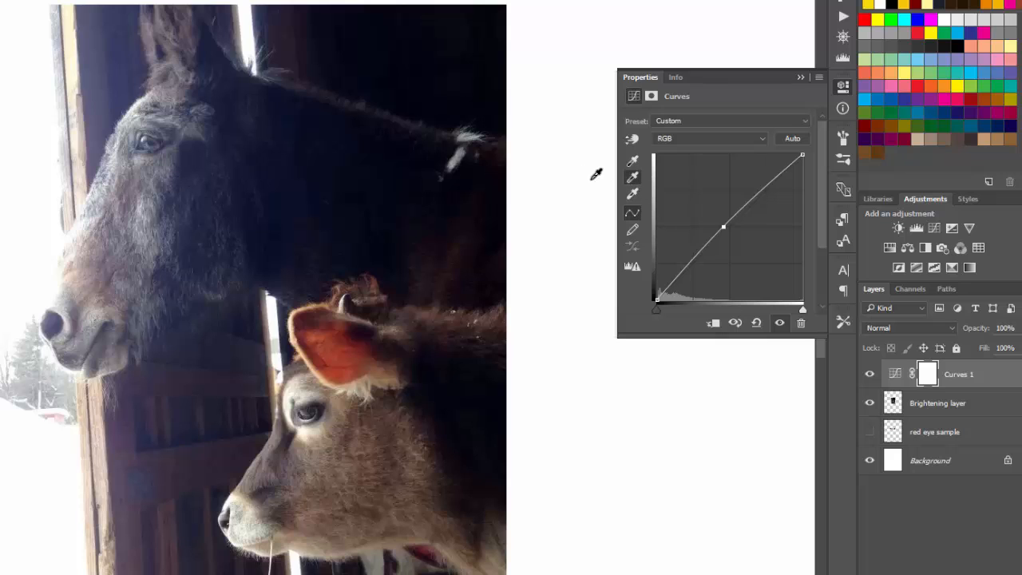
left_click(157, 183)
left_click(636, 161)
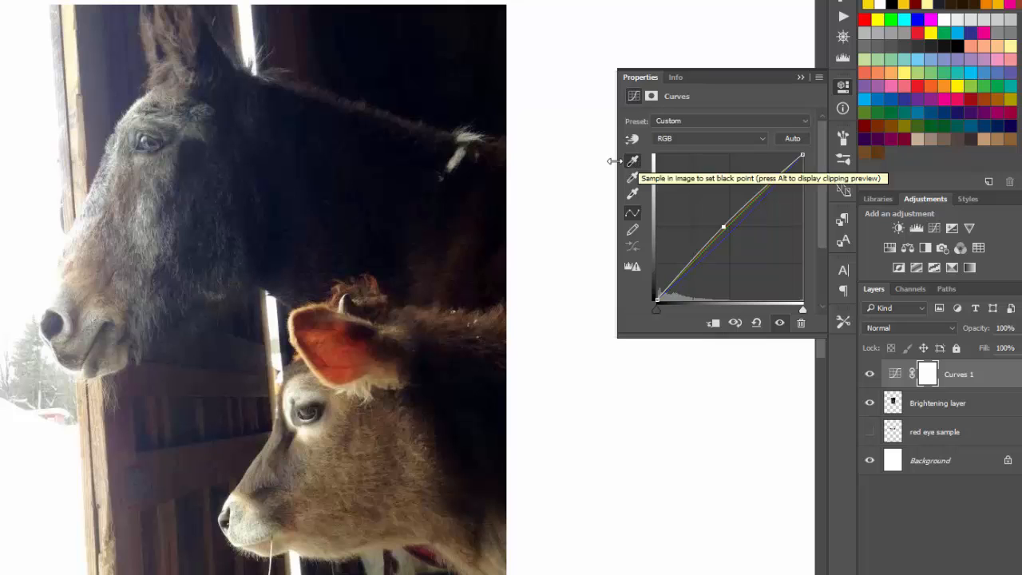
left_click(336, 173)
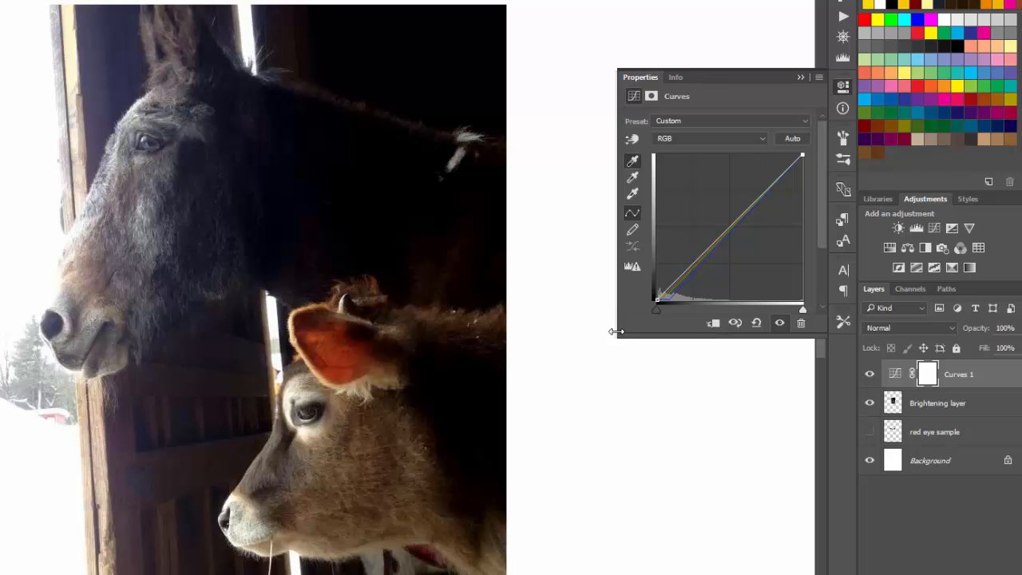
left_click(803, 120)
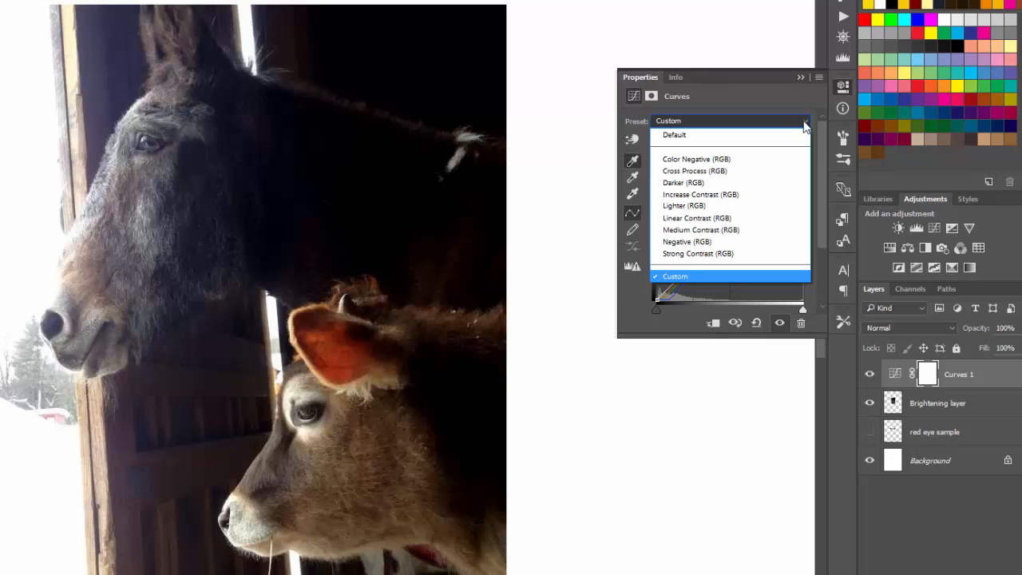
Compare the Linear, Medium and Strong Contrast curve presets, settling on Medium Contrast, then Auto
left_click(743, 216)
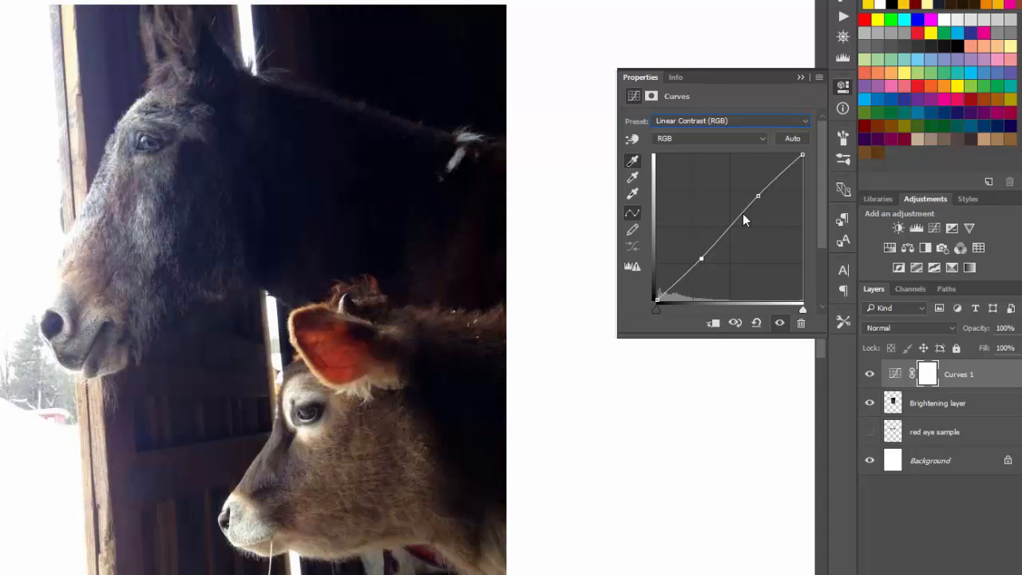
left_click(805, 121)
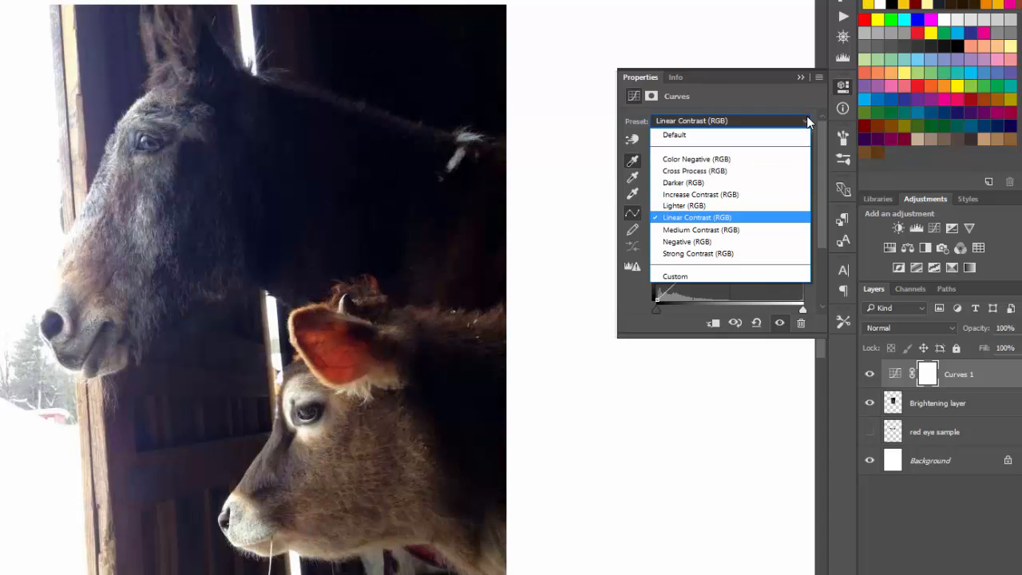
left_click(745, 230)
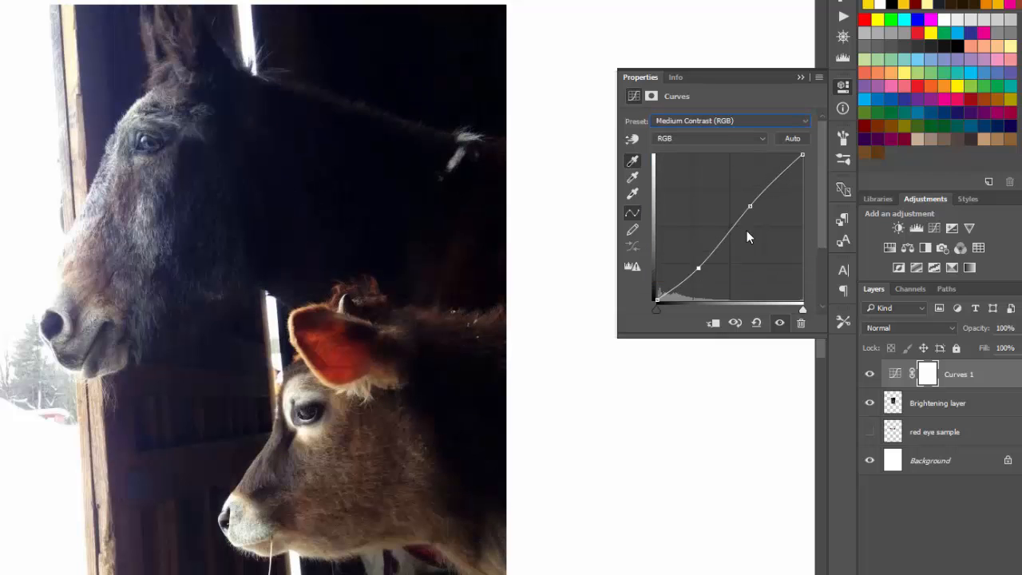
left_click(804, 121)
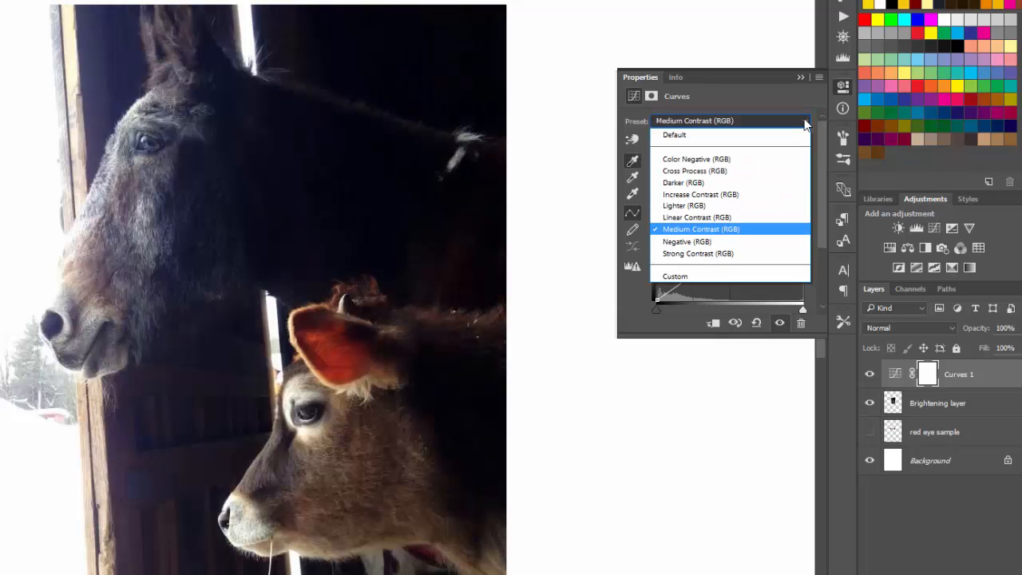
left_click(735, 254)
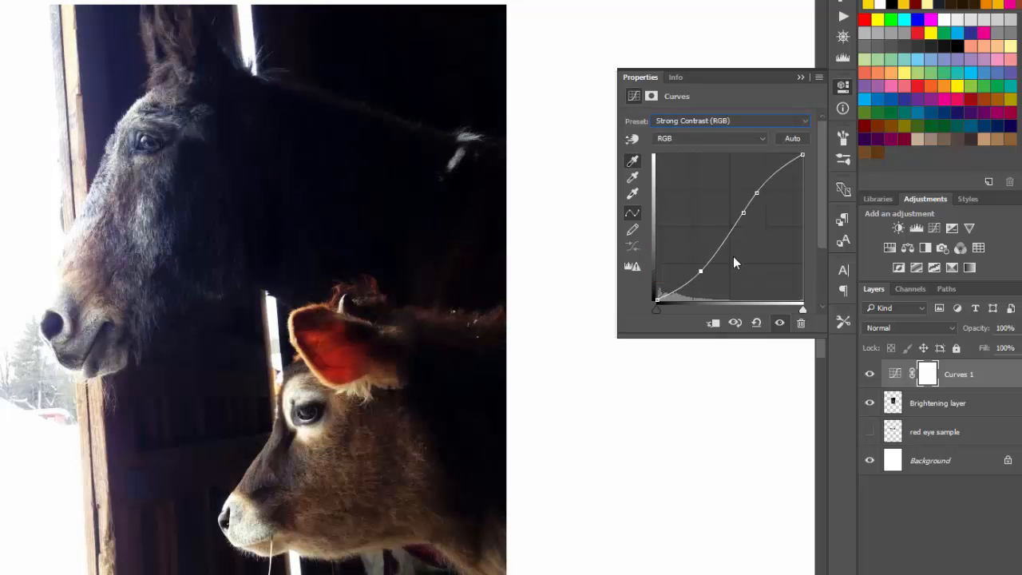
left_click(806, 124)
left_click(726, 230)
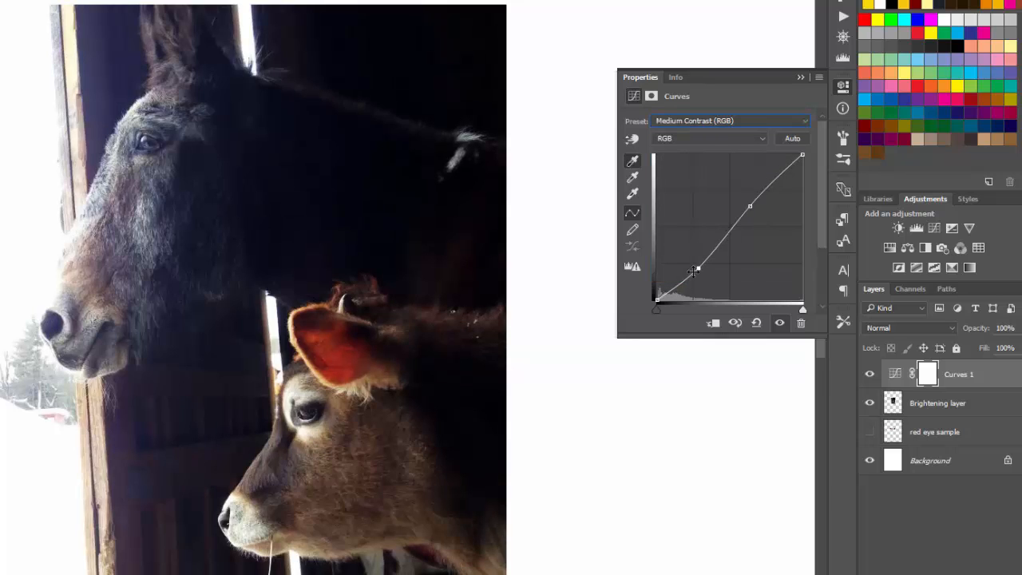
left_click(795, 137)
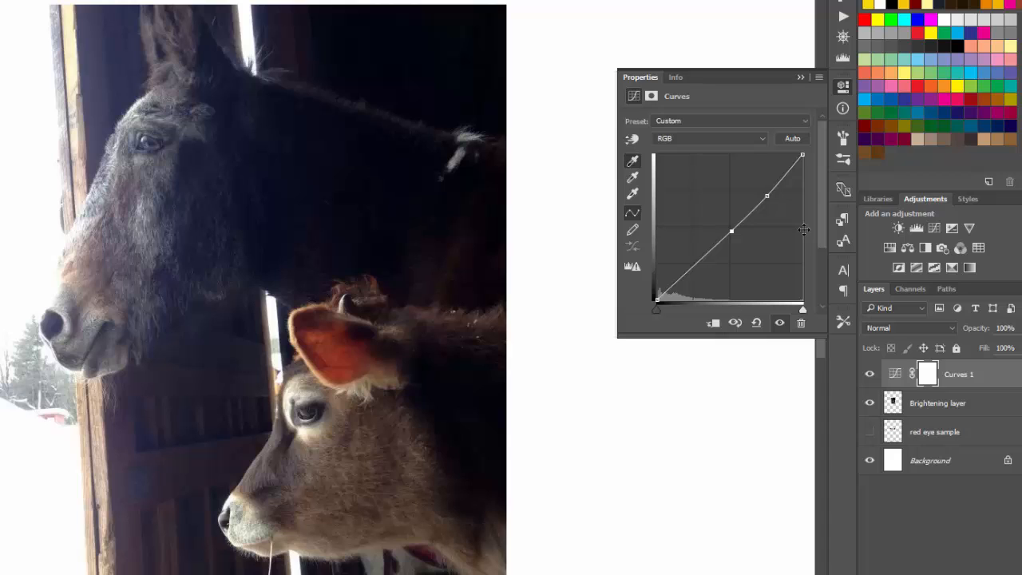
Shape the curve into an S by lifting shadow and midtone points and lowering the highlight point
left_click(693, 266)
mouse_move(692, 267)
left_mouse_down()
mouse_move(684, 255)
mouse_move(710, 274)
mouse_move(705, 264)
left_mouse_up()
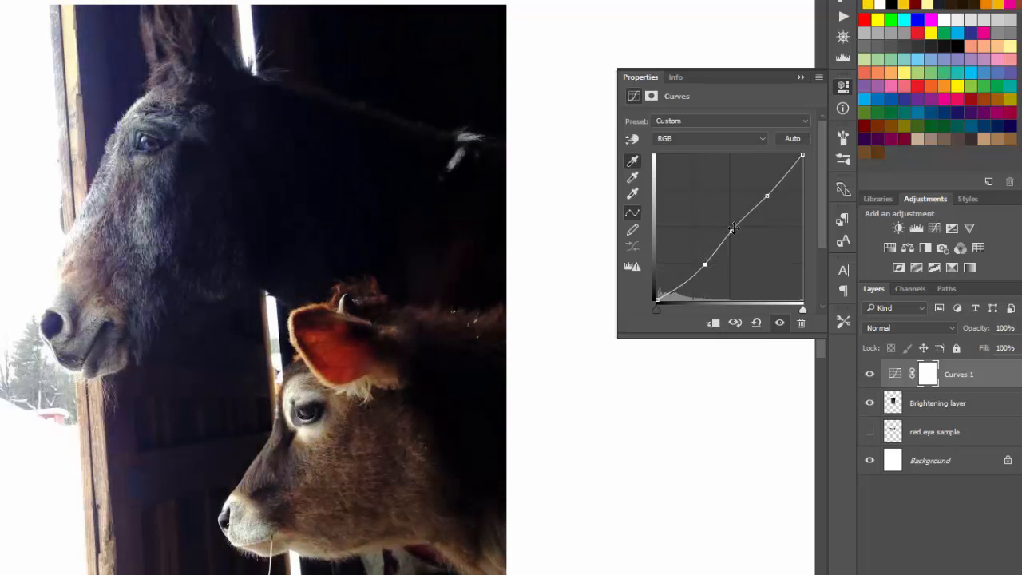
mouse_move(731, 233)
left_mouse_down()
mouse_move(723, 222)
mouse_move(747, 245)
mouse_move(731, 227)
left_mouse_up()
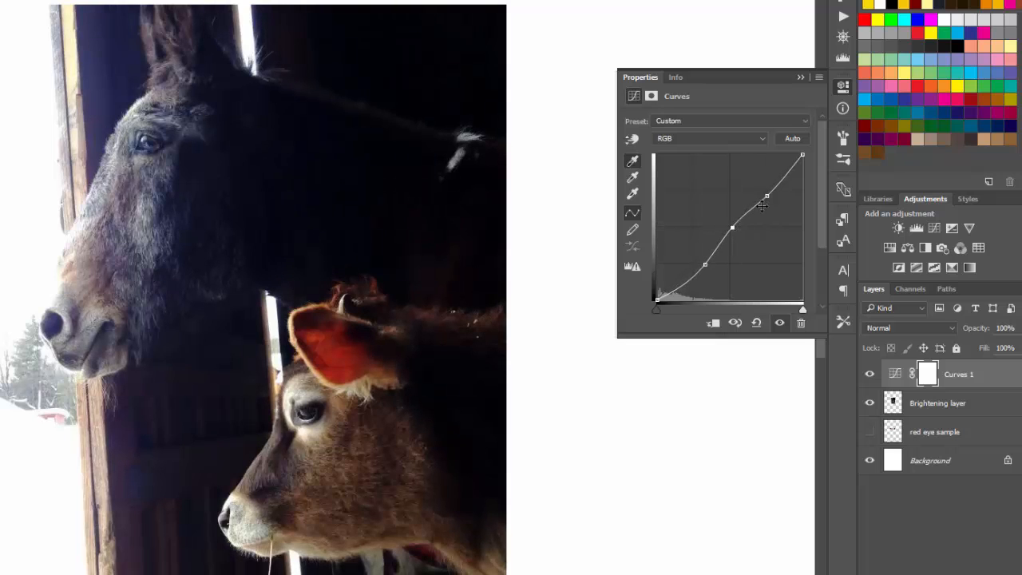
left_click_drag(766, 195, 745, 177)
Close the Curves properties and toggle Curves 1 off and on to compare the contrast
left_click(800, 78)
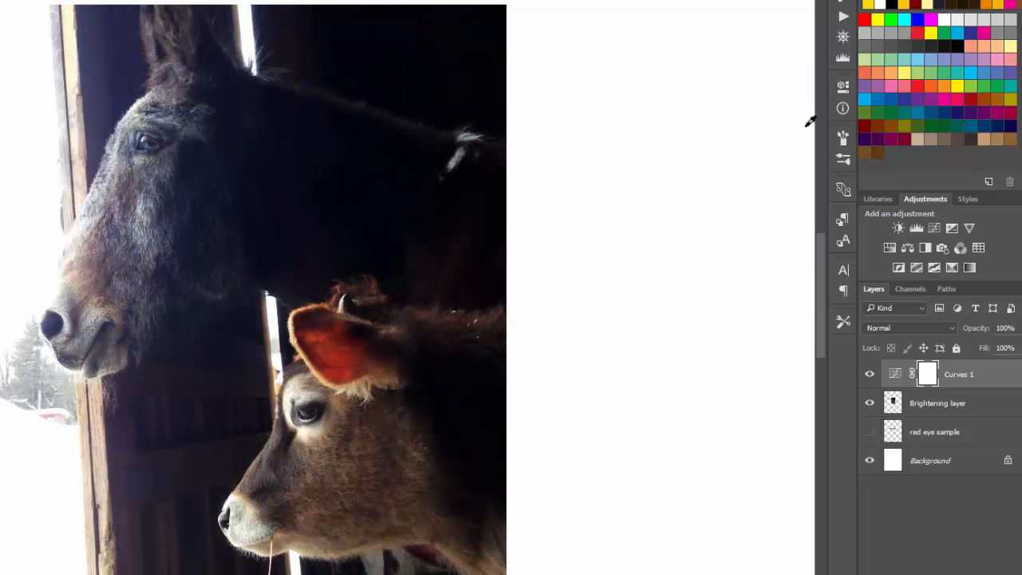
left_click(870, 375)
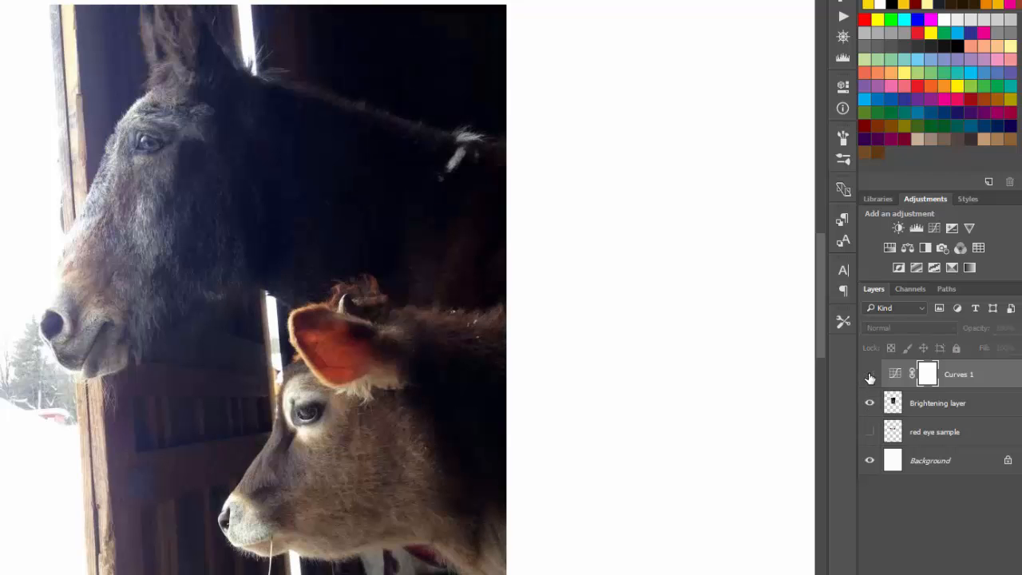
left_click(870, 376)
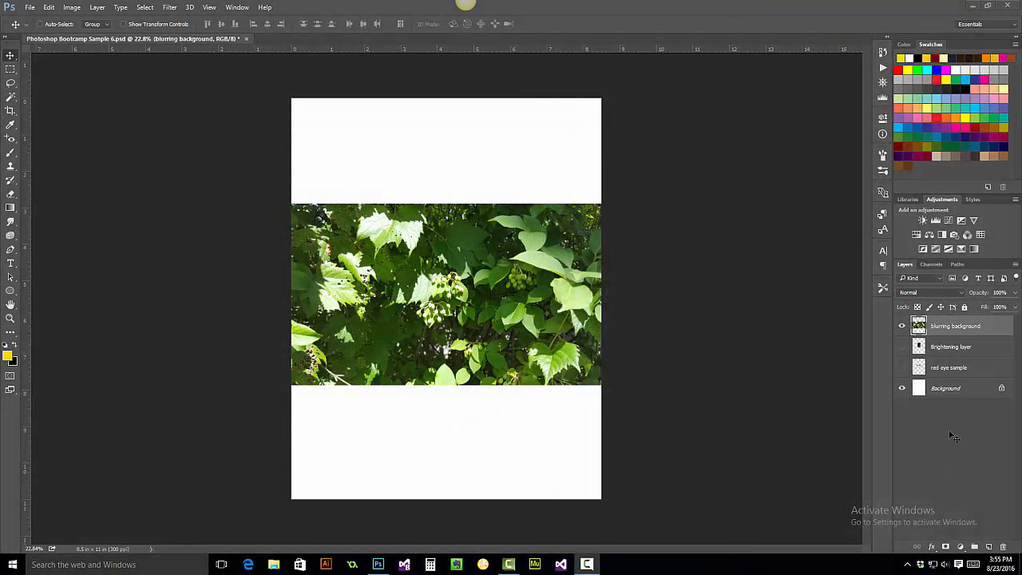
Convert the blurring background layer to a Smart Object and bring up Filter > Blur Gallery
right_click(946, 323)
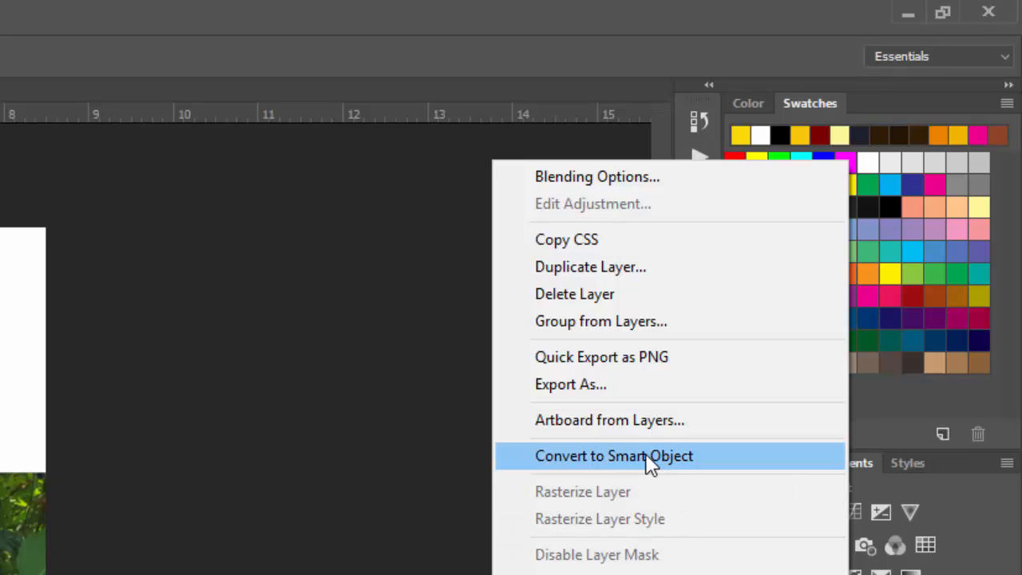
left_click(647, 457)
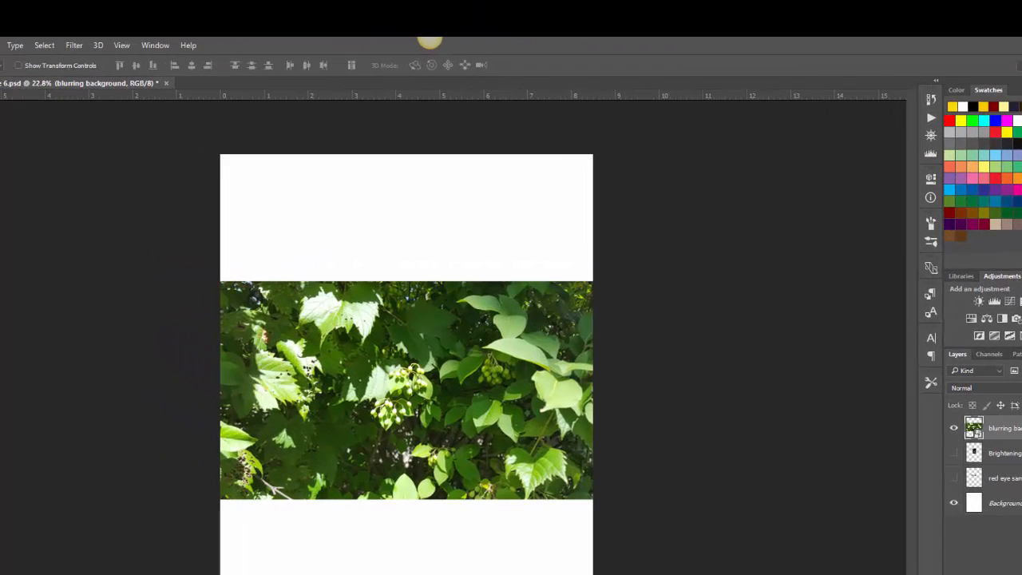
left_click(75, 46)
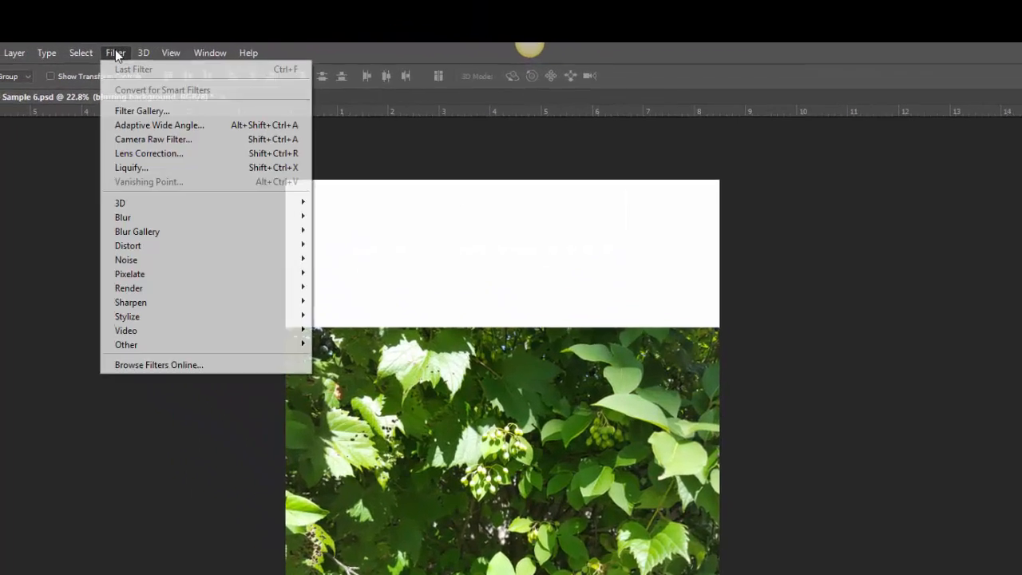
mouse_move(108, 187)
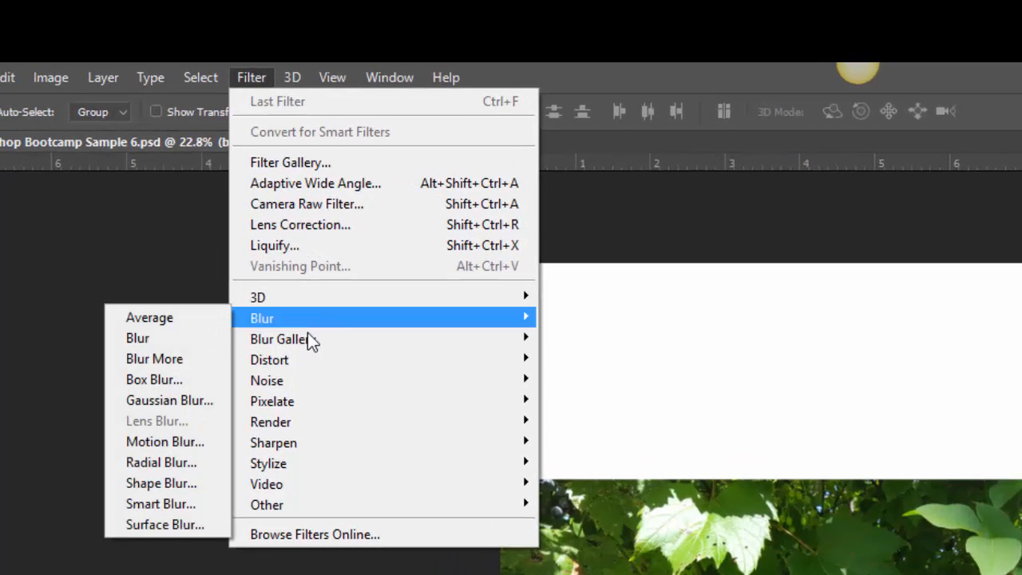
mouse_move(307, 335)
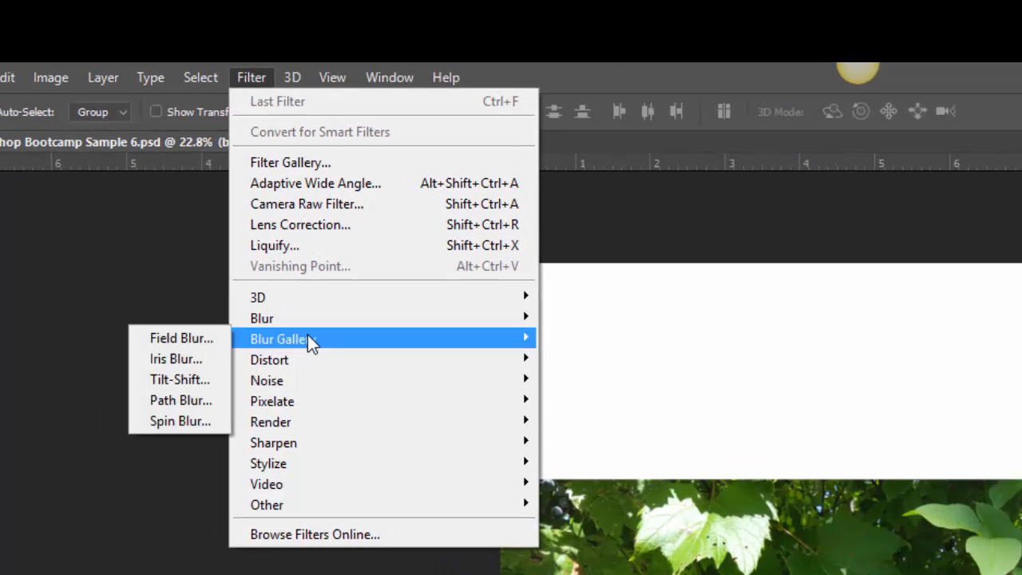
Apply an Iris Blur centred on the berries, shrink its ellipse tightly around them, and set blur to 5
left_click(191, 358)
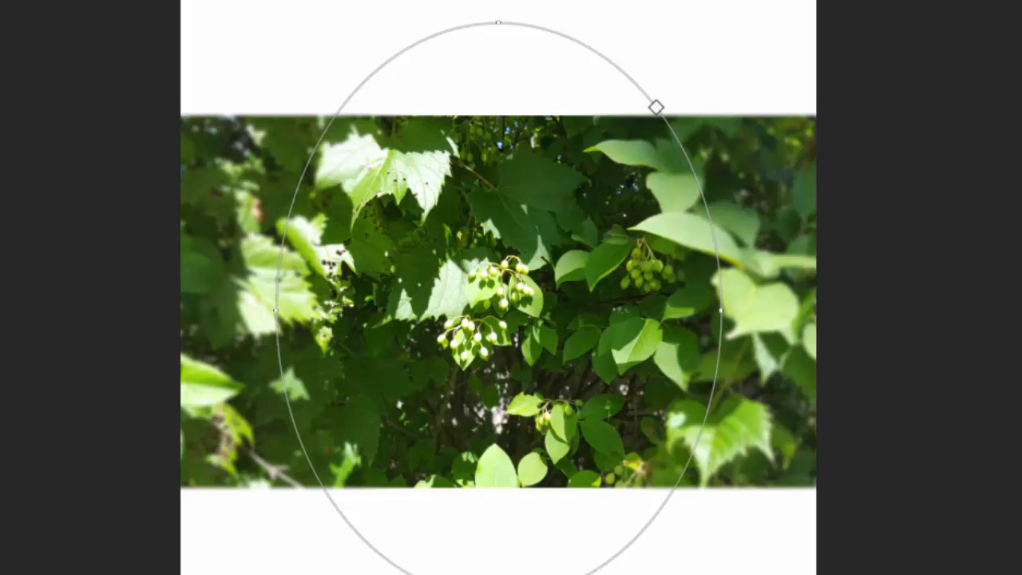
mouse_move(498, 311)
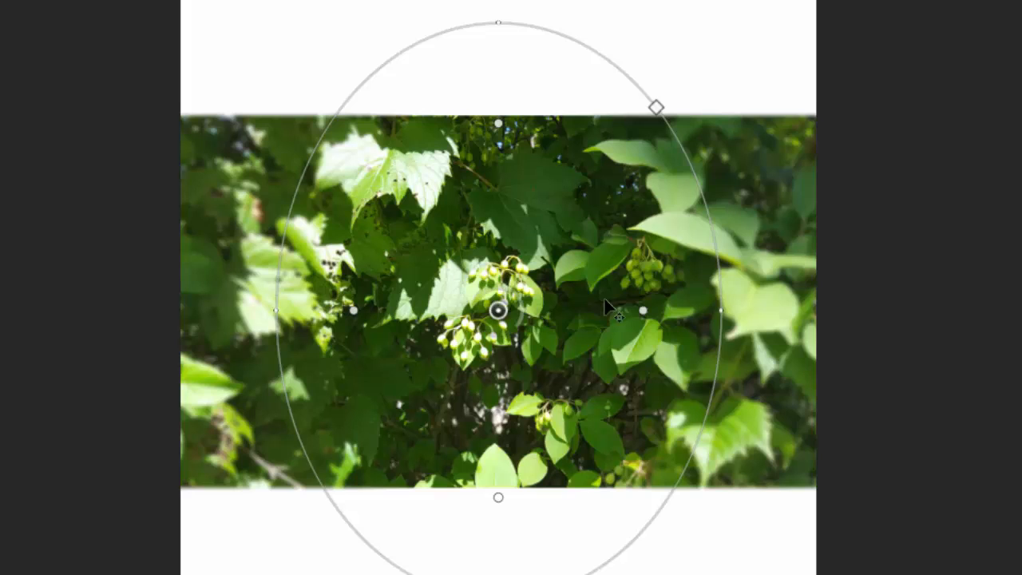
mouse_move(498, 311)
left_mouse_down()
mouse_move(490, 301)
mouse_move(503, 301)
mouse_move(498, 309)
left_mouse_up()
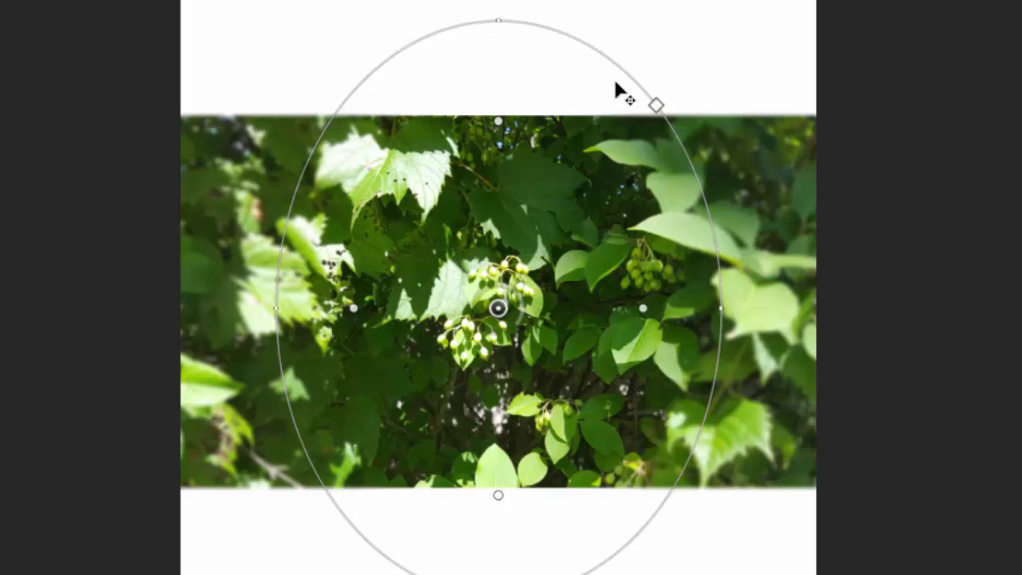
left_click_drag(631, 79, 532, 246)
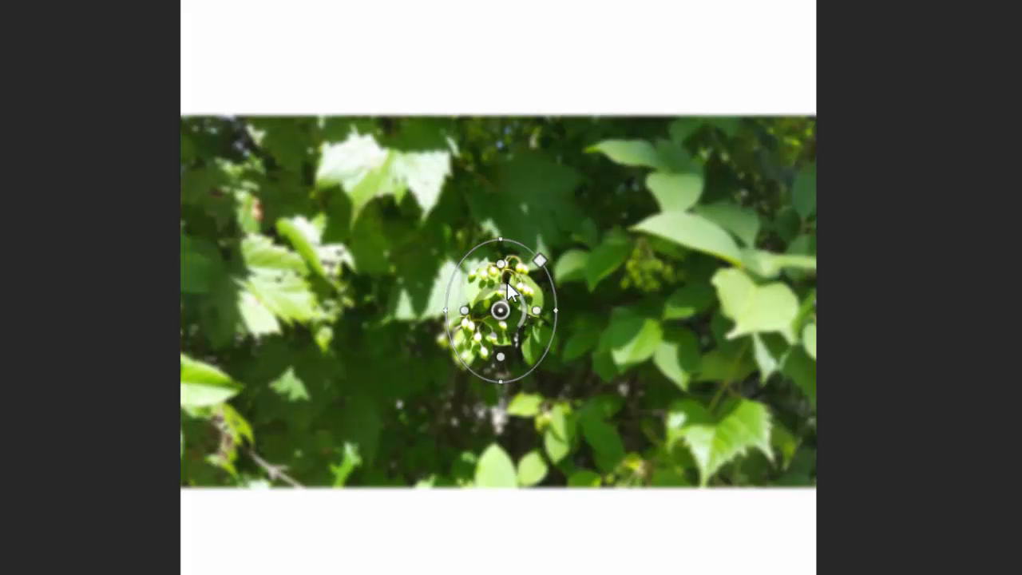
left_click_drag(521, 289, 520, 292)
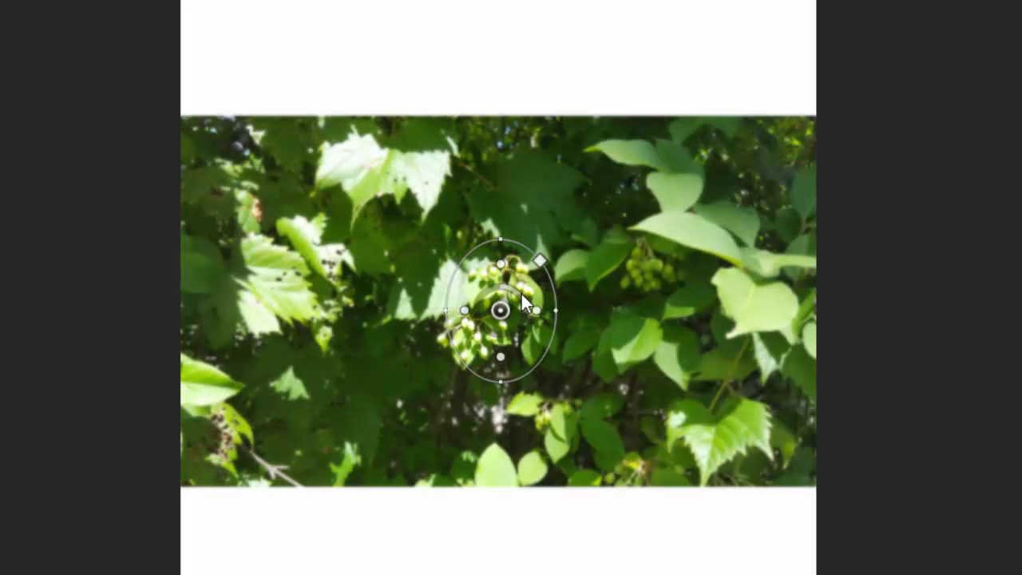